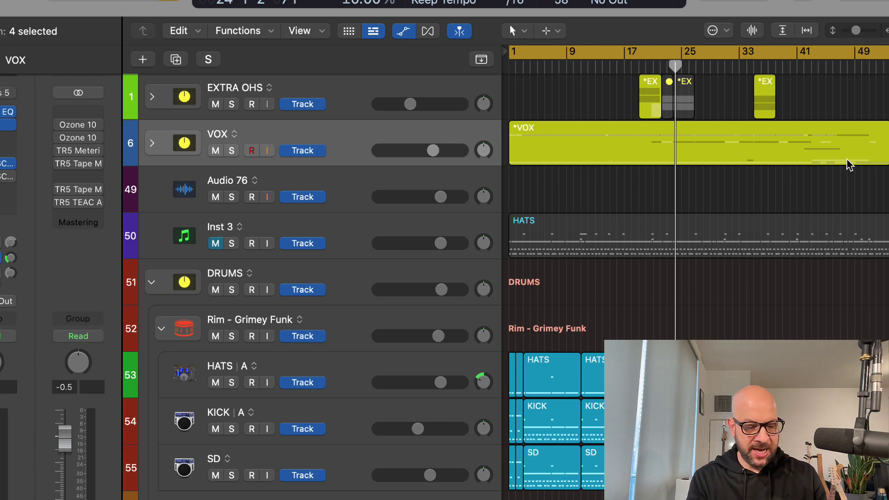
Step: Search tracks for 'Vox', jump to LEAD VOX, clear the search and collapse the VOX folder
{"action": "key", "text": "alt+f"}
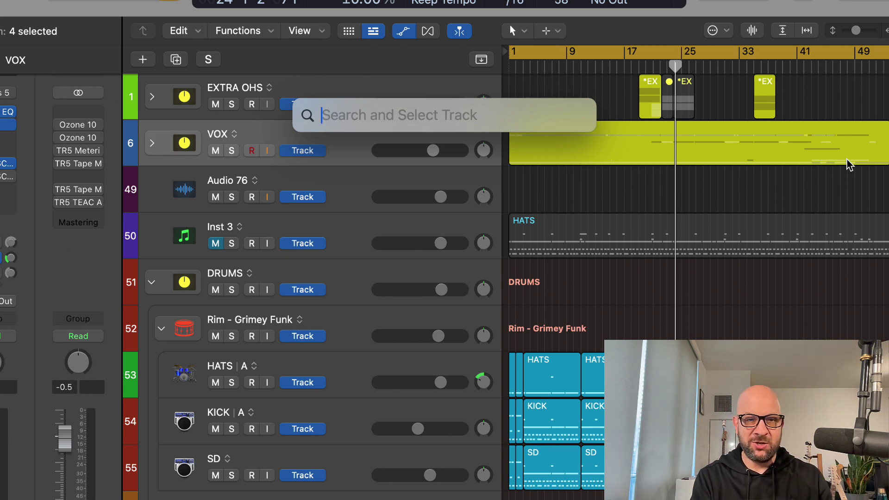
{"action": "type", "text": "Vox"}
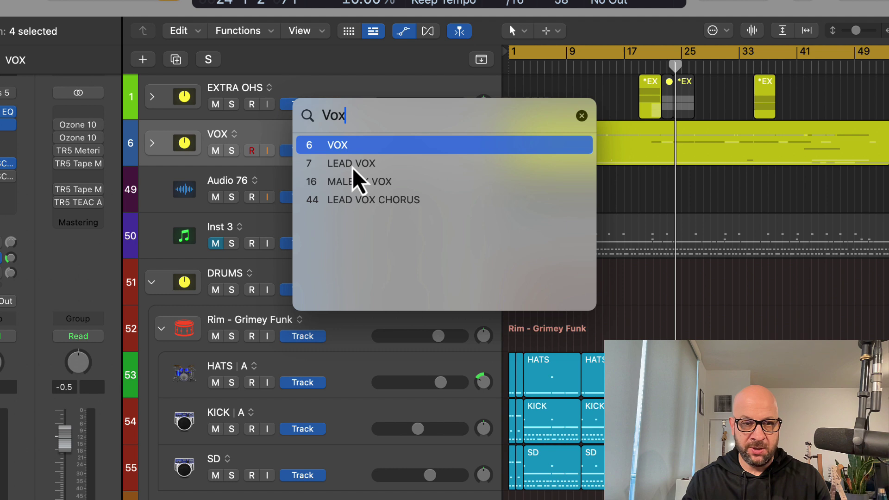
{"action": "key", "text": "Down"}
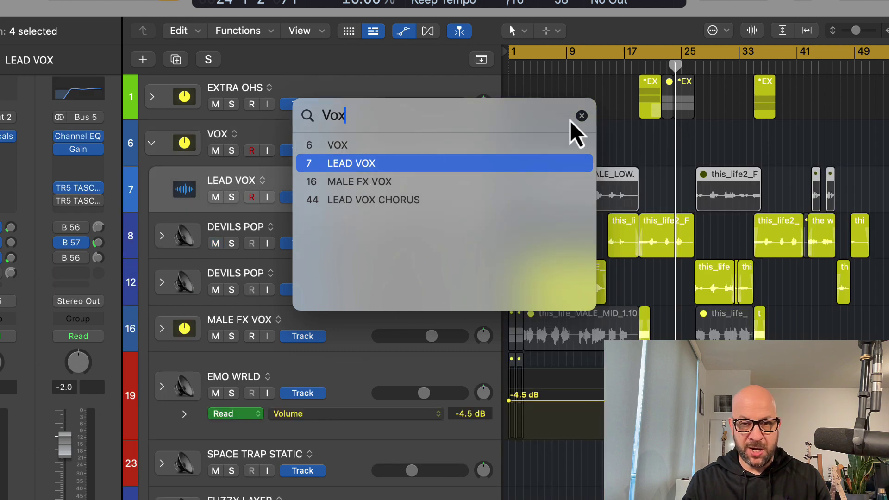
{"action": "left_click", "coordinate": [581, 116]}
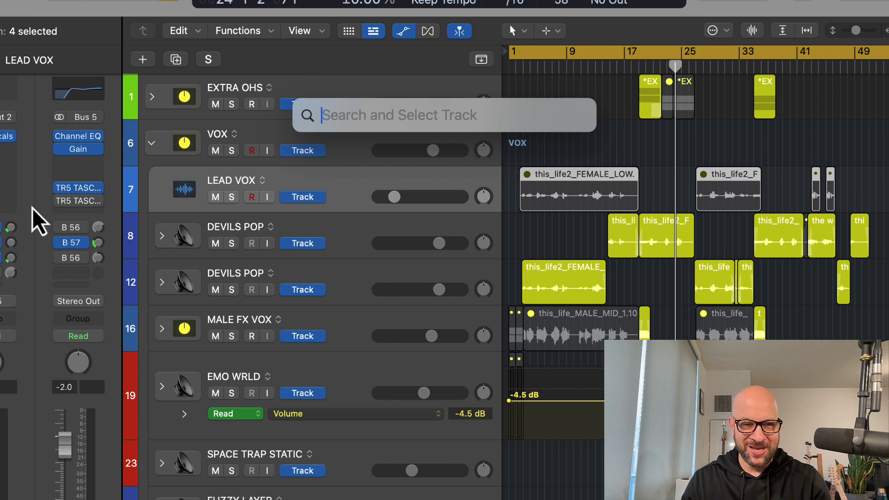
{"action": "left_click", "coordinate": [151, 144]}
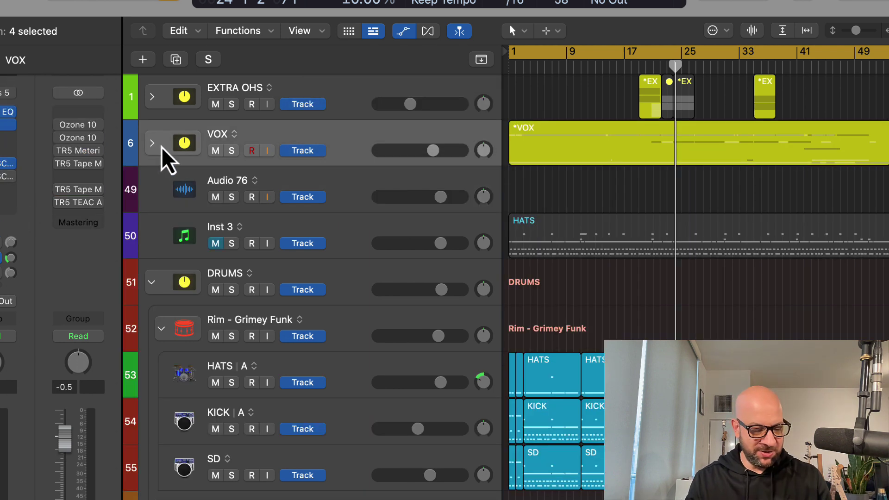
Step: Search tracks for 'bass', jump to track 67 BASS, then clear the search
{"action": "key", "text": "alt+f"}
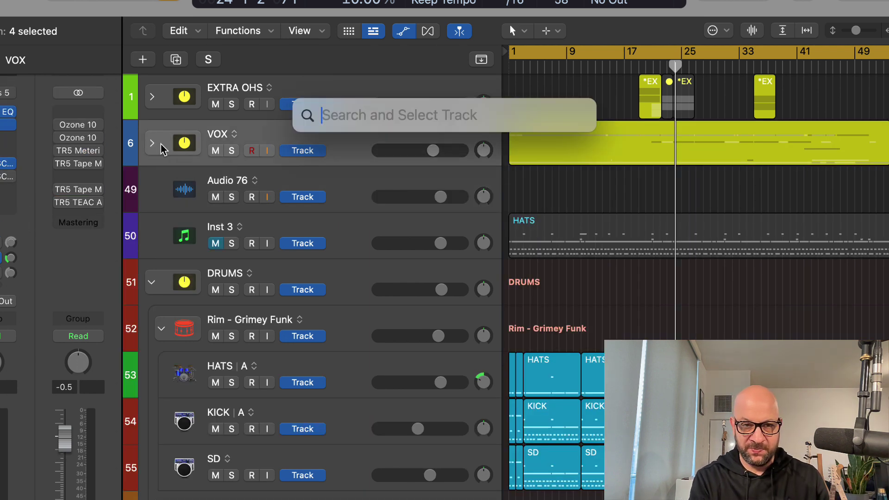
{"action": "type", "text": "bass"}
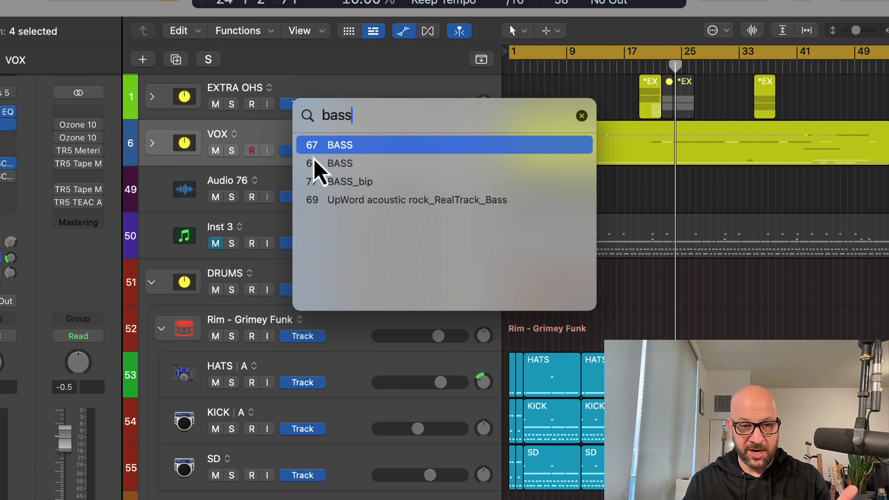
{"action": "left_click", "coordinate": [344, 146]}
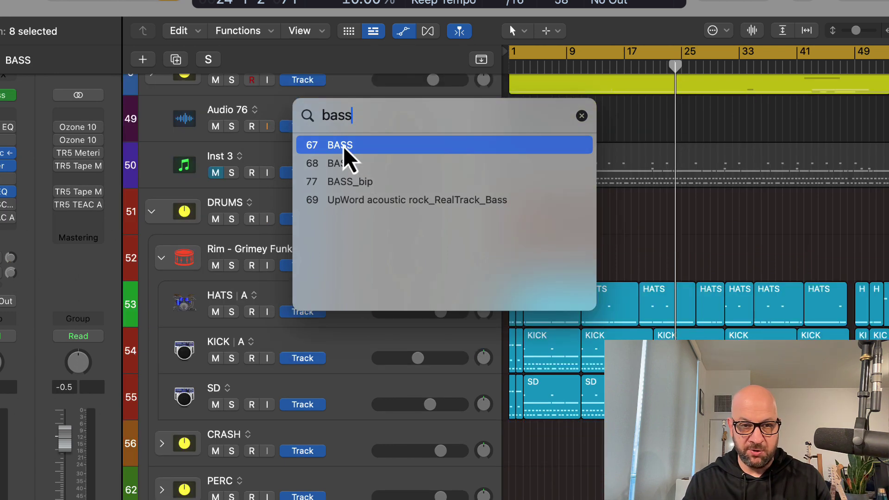
{"action": "left_click", "coordinate": [582, 116]}
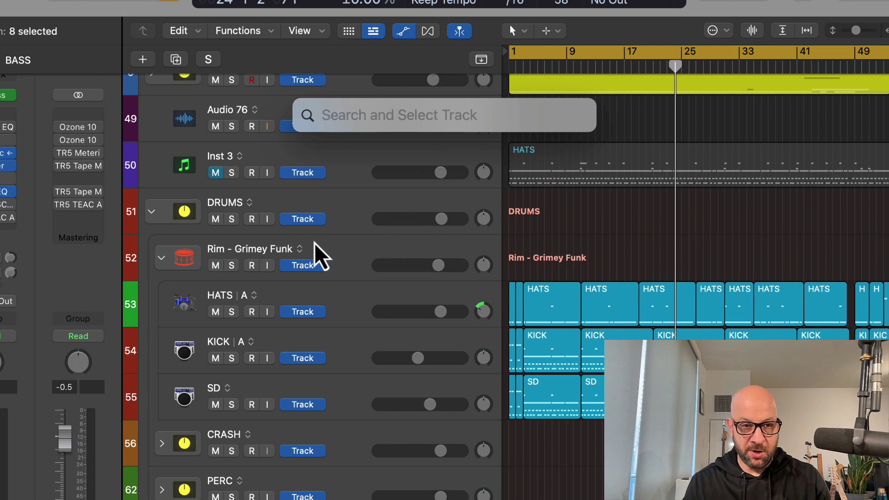
{"action": "scroll", "coordinate": [514, 372], "scroll_direction": "down", "scroll_amount": 5}
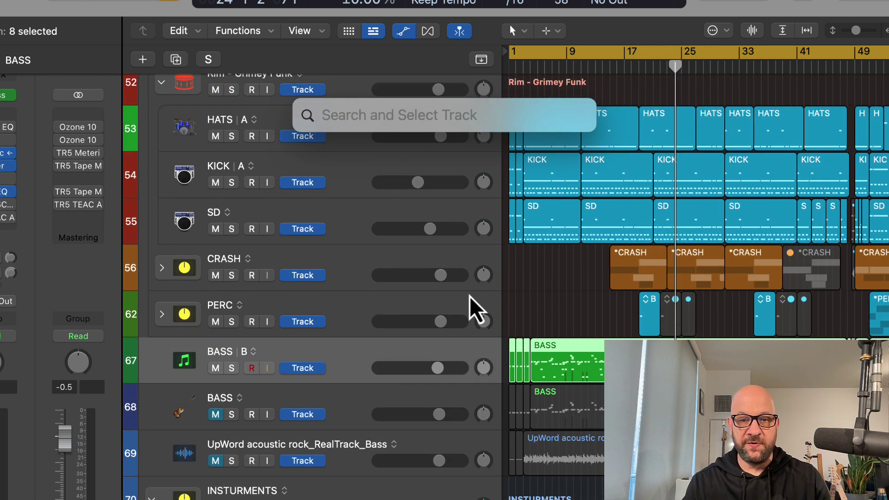
Step: Load Bloom Drum Breaks as the instrument on Inst 1 via plug-in search
{"action": "left_click", "coordinate": [549, 303]}
{"action": "scroll", "coordinate": [545, 298], "scroll_direction": "up", "scroll_amount": 1}
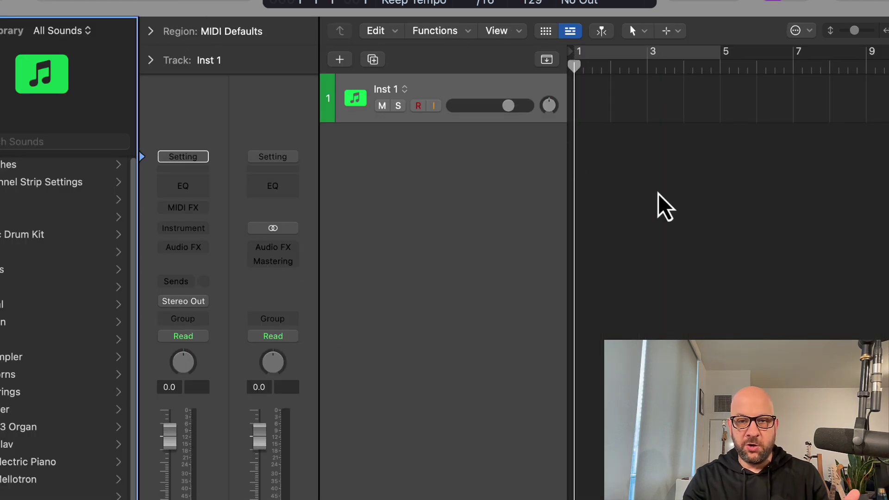
{"action": "left_click", "coordinate": [509, 92]}
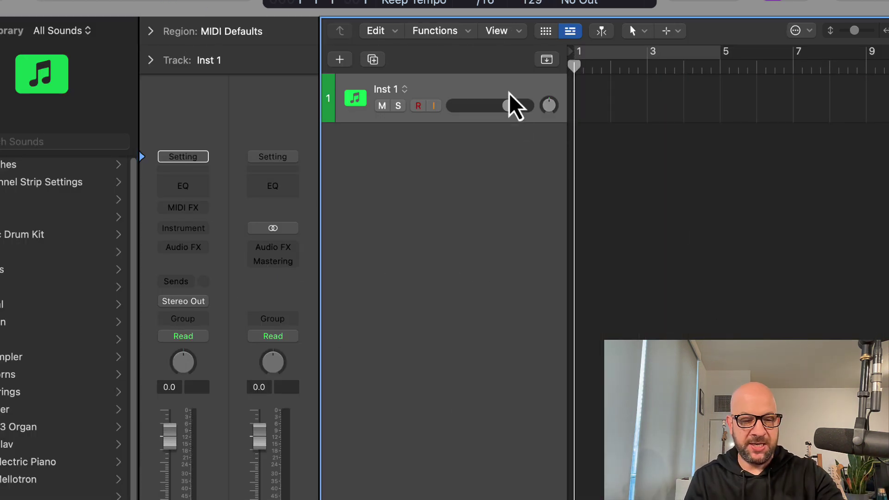
{"action": "key", "text": "super+shift+p"}
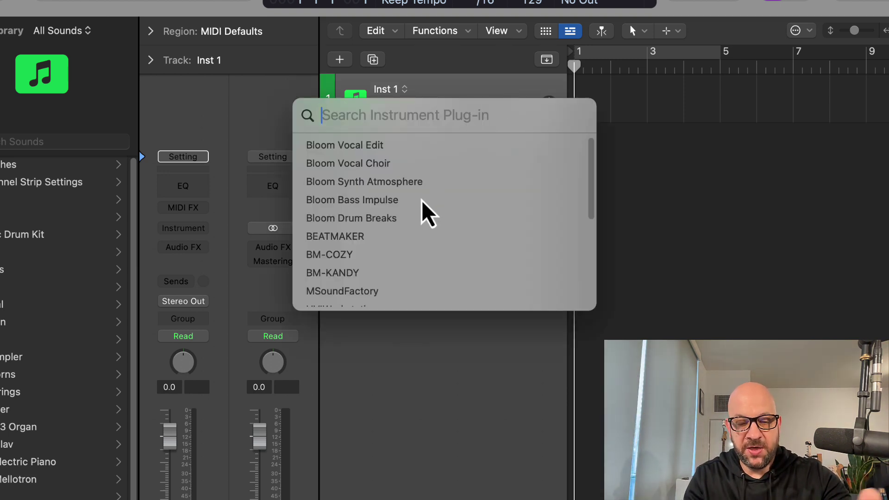
{"action": "left_click", "coordinate": [397, 222]}
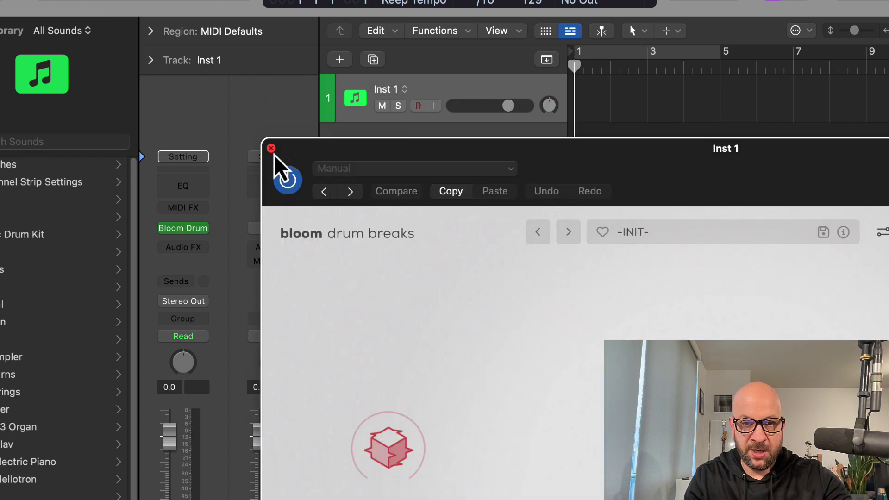
{"action": "left_click", "coordinate": [270, 148]}
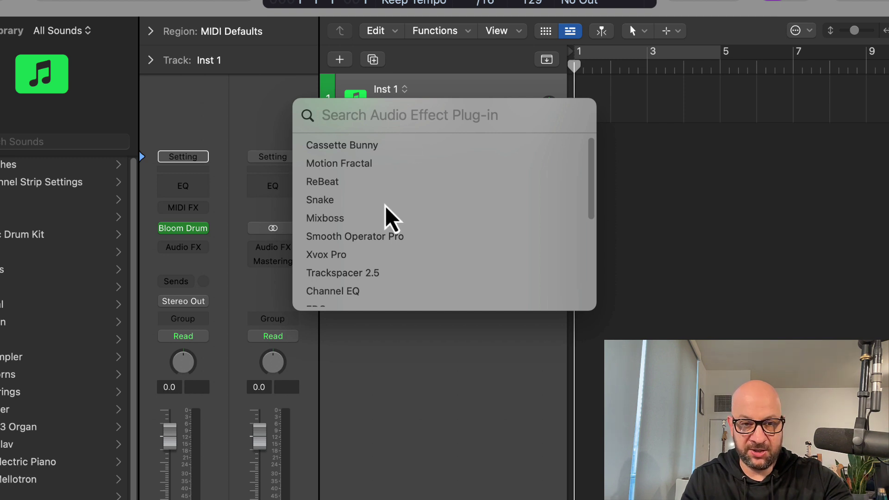
Step: Add Channel EQ and Perfect Room 2 audio effects, close their windows, and hide the Inspector
{"action": "left_click", "coordinate": [371, 291]}
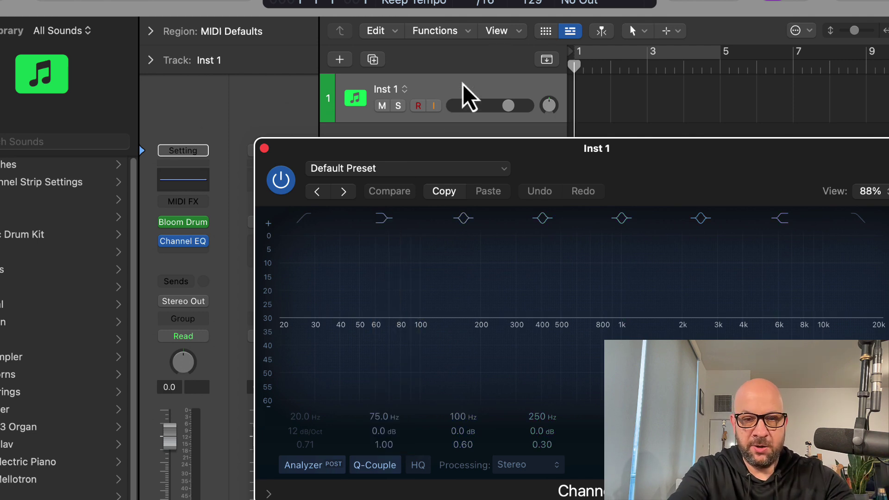
{"action": "key", "text": "super+alt+p"}
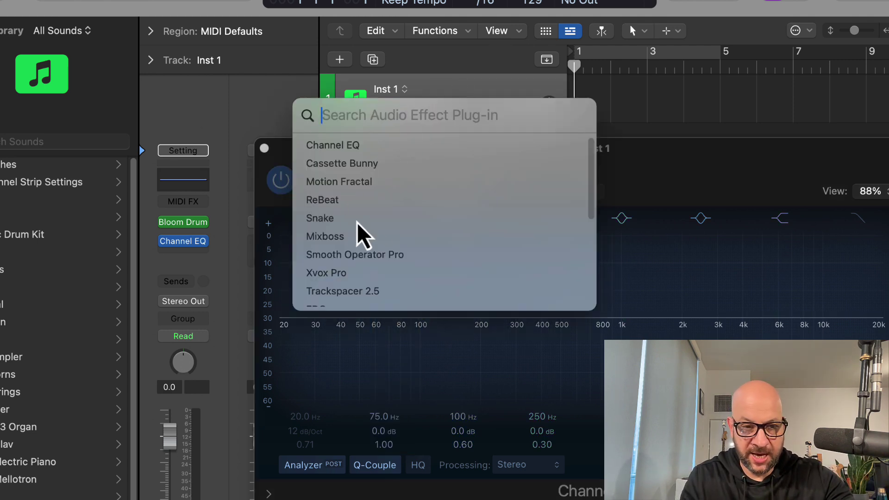
{"action": "scroll", "coordinate": [370, 238], "scroll_direction": "down", "scroll_amount": 10}
{"action": "left_click", "coordinate": [373, 262]}
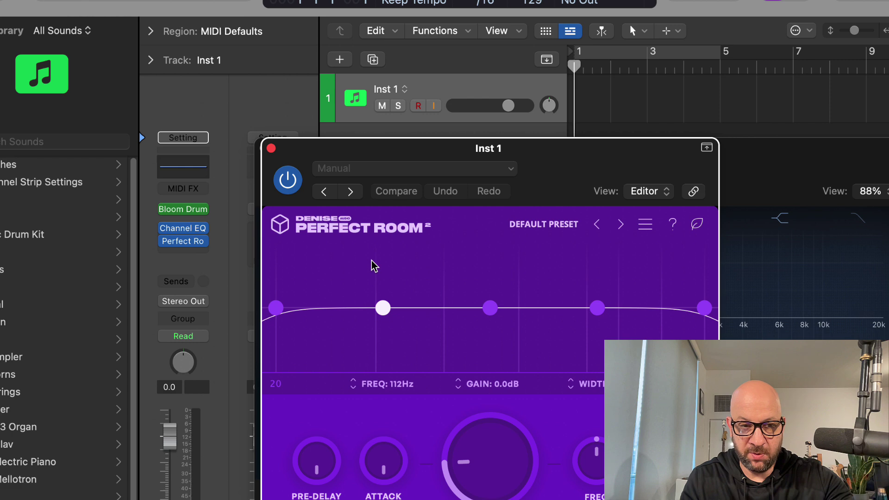
{"action": "left_click", "coordinate": [270, 149]}
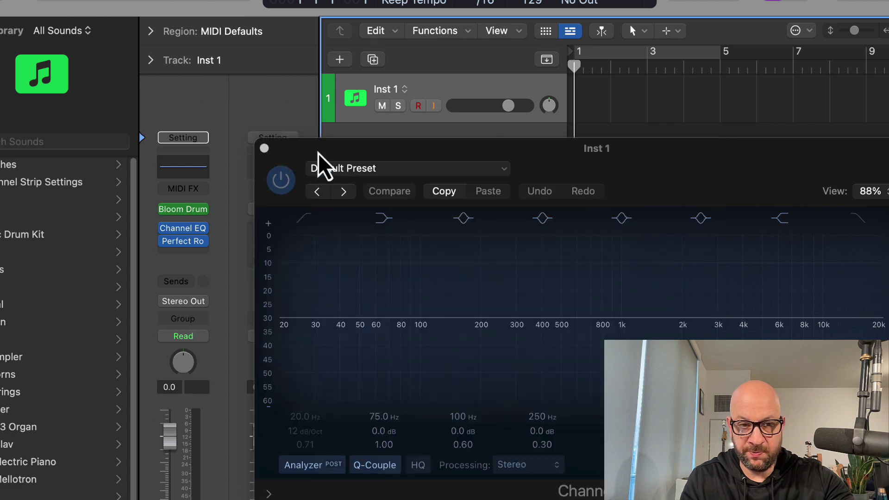
{"action": "left_click", "coordinate": [264, 147]}
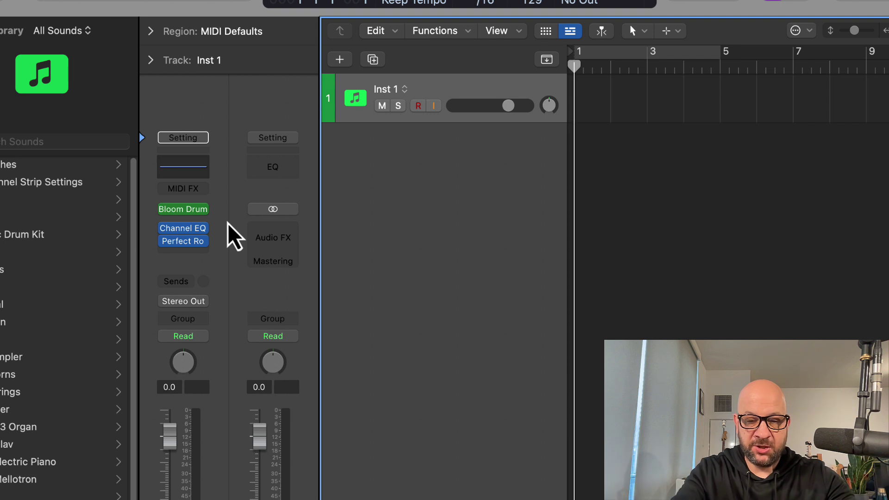
{"action": "key", "text": "i"}
{"action": "key", "text": "y"}
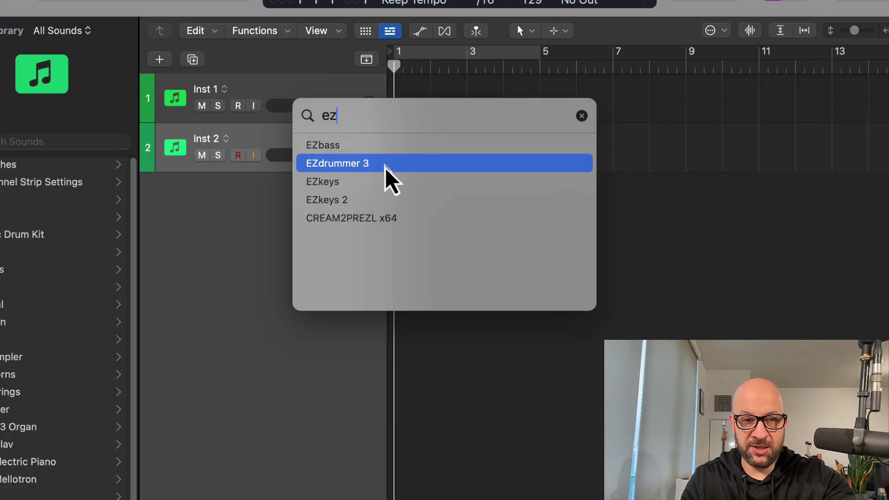
{"action": "left_click", "coordinate": [701, 200]}
{"action": "key", "text": "space"}
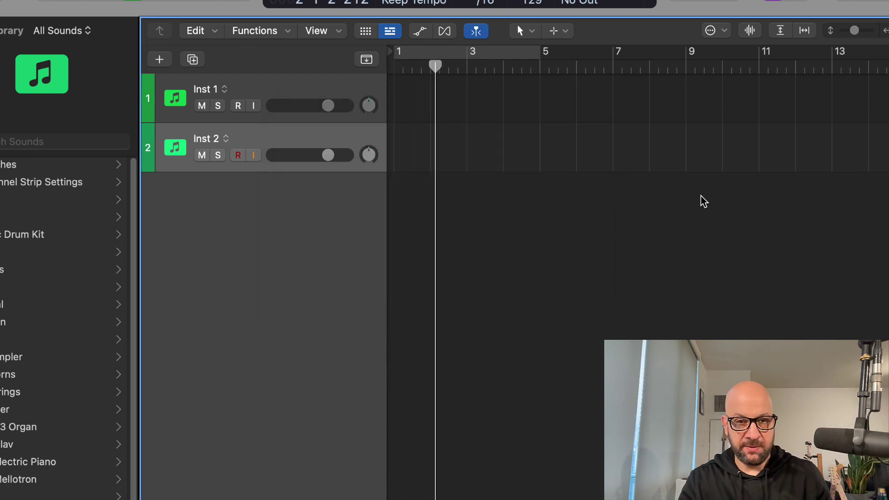
{"action": "key", "text": "super+k"}
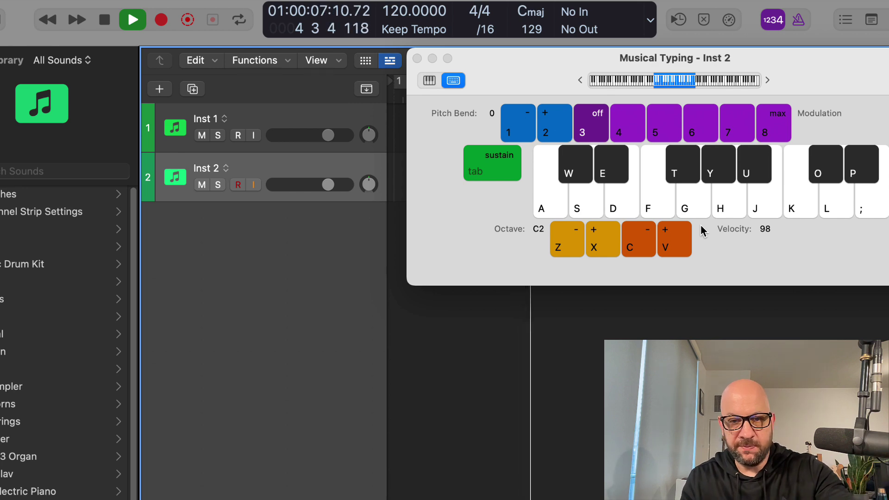
{"action": "key", "text": "a"}
{"action": "key", "text": "s"}
{"action": "key", "text": "d"}
{"action": "key", "text": "d"}
{"action": "key", "text": "f"}
{"action": "key", "text": "space"}
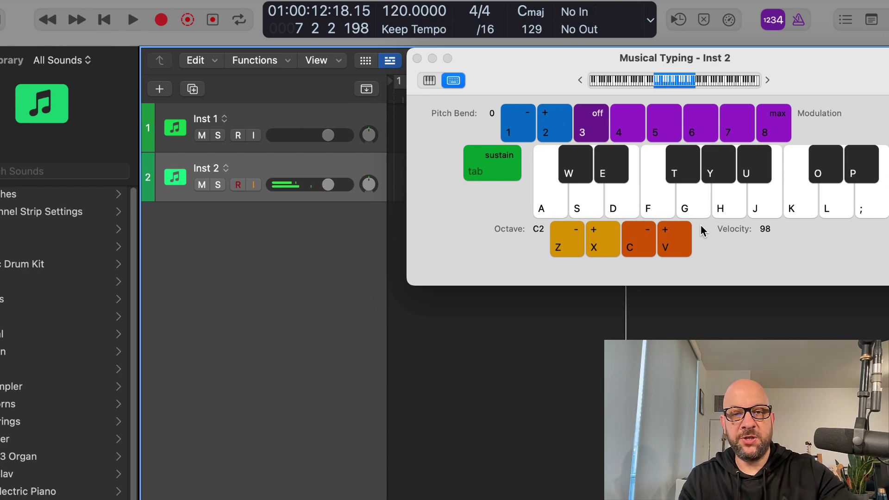
{"action": "left_click", "coordinate": [417, 59]}
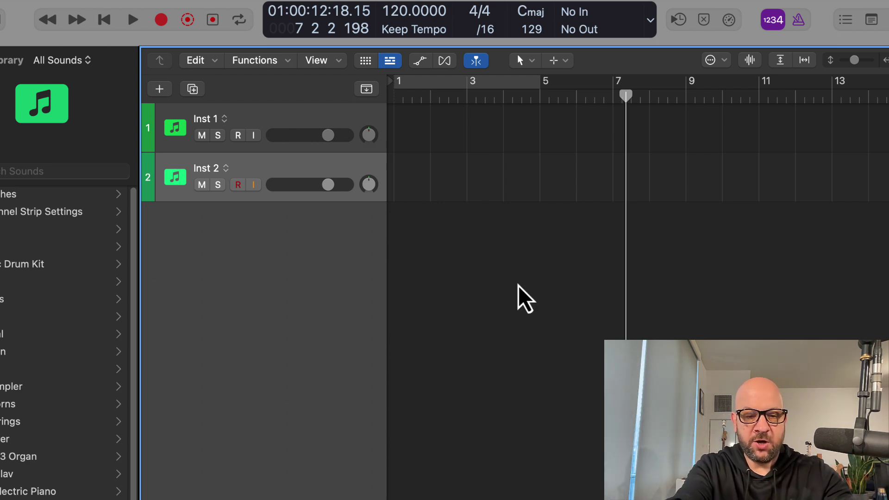
Step: Capture the just-played notes as a MIDI region and set a cycle over bars 4 to 7
{"action": "key", "text": "shift+r"}
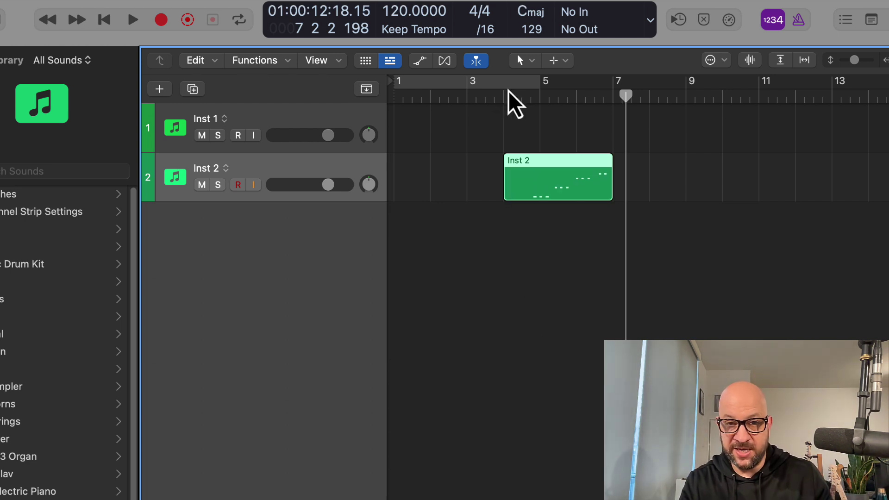
{"action": "left_click_drag", "start_coordinate": [507, 90], "coordinate": [616, 103]}
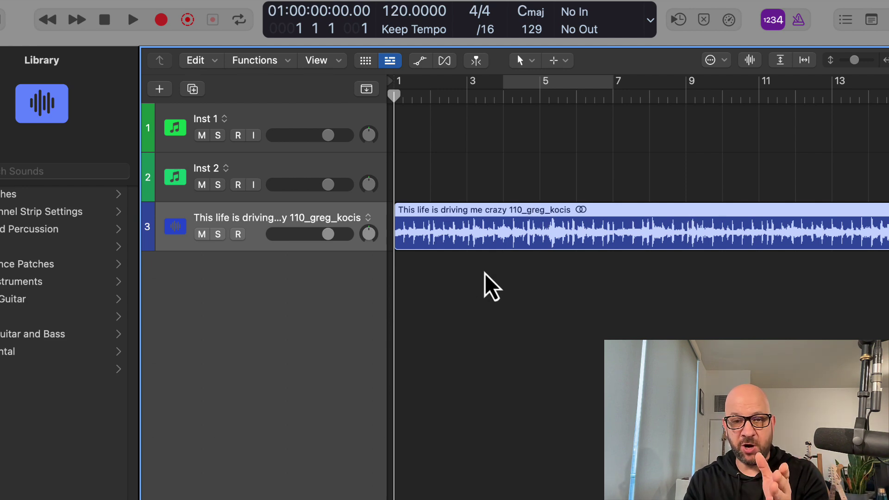
Step: Open Stem Splitter on the song region and try the Acapella preset
{"action": "right_click", "coordinate": [473, 229]}
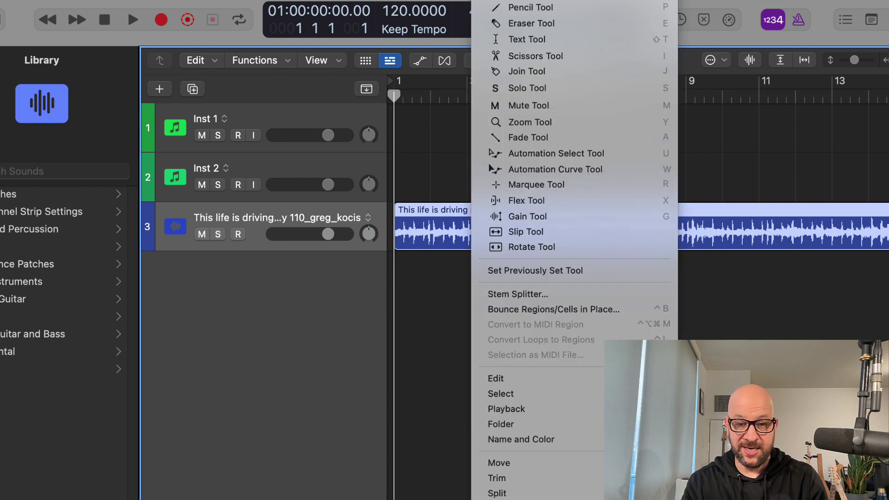
{"action": "left_click", "coordinate": [517, 294]}
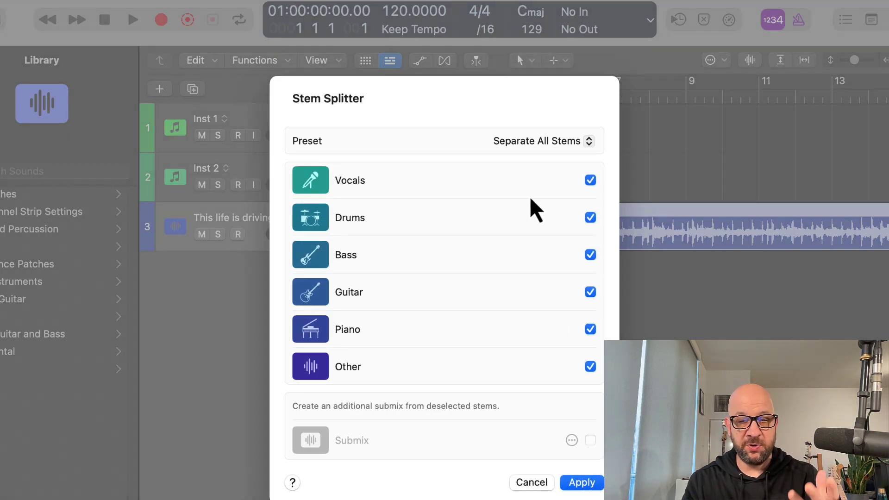
{"action": "left_click", "coordinate": [560, 148]}
{"action": "left_click", "coordinate": [547, 60]}
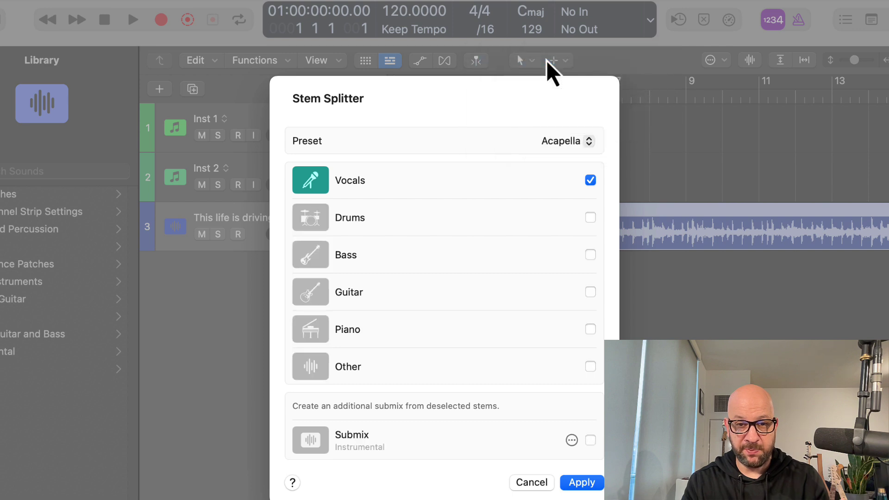
Step: Review the submix stem choices, then apply the Separate All Stems preset
{"action": "left_click", "coordinate": [581, 151]}
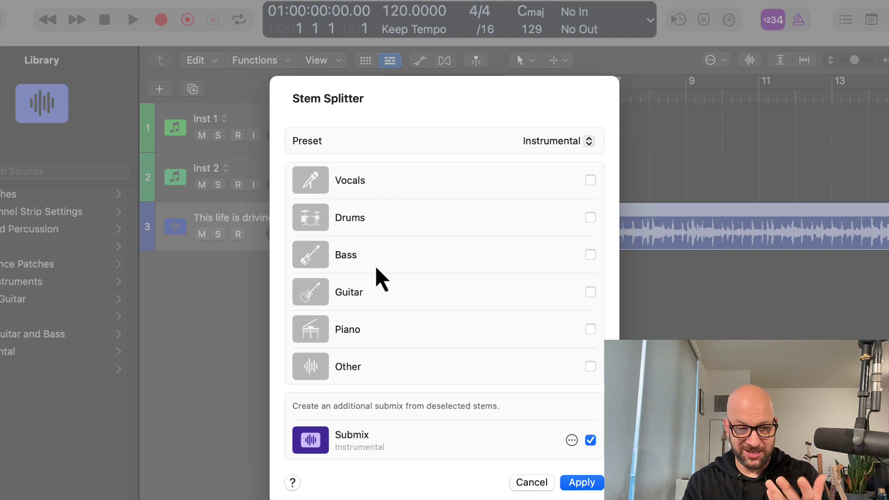
{"action": "left_click", "coordinate": [572, 441]}
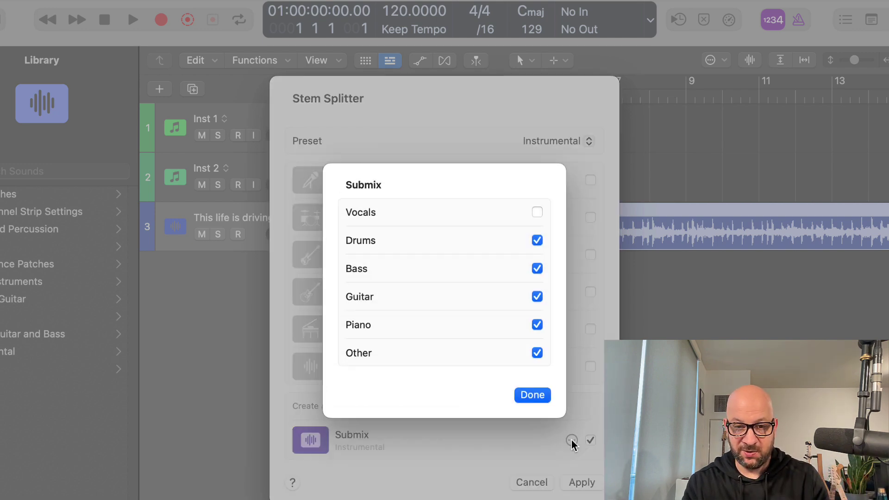
{"action": "left_click", "coordinate": [546, 398]}
{"action": "left_click", "coordinate": [576, 142]}
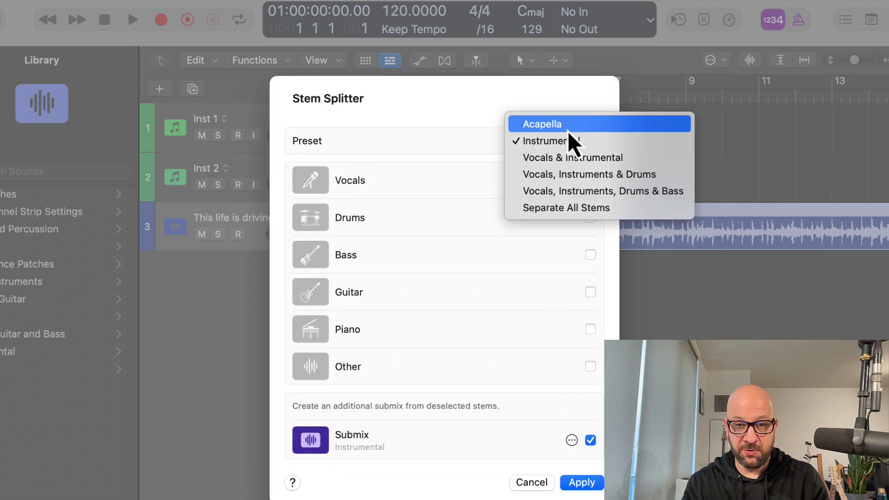
{"action": "left_click", "coordinate": [591, 215]}
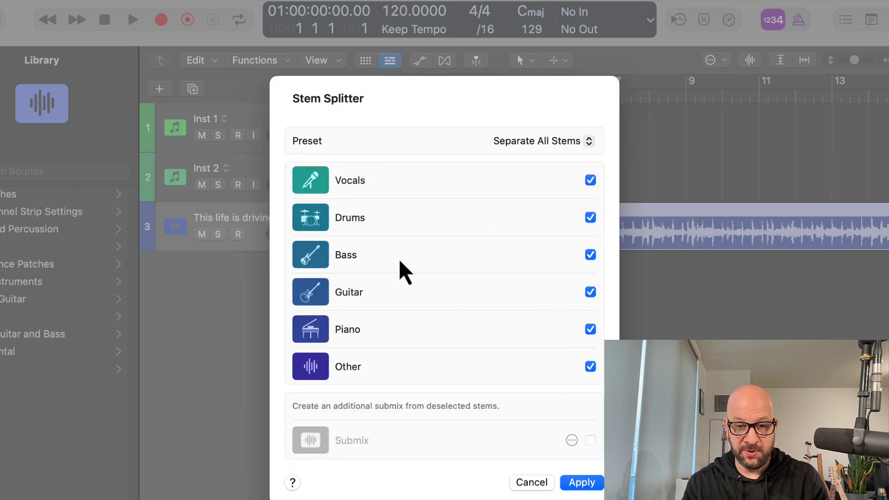
{"action": "left_click", "coordinate": [580, 483]}
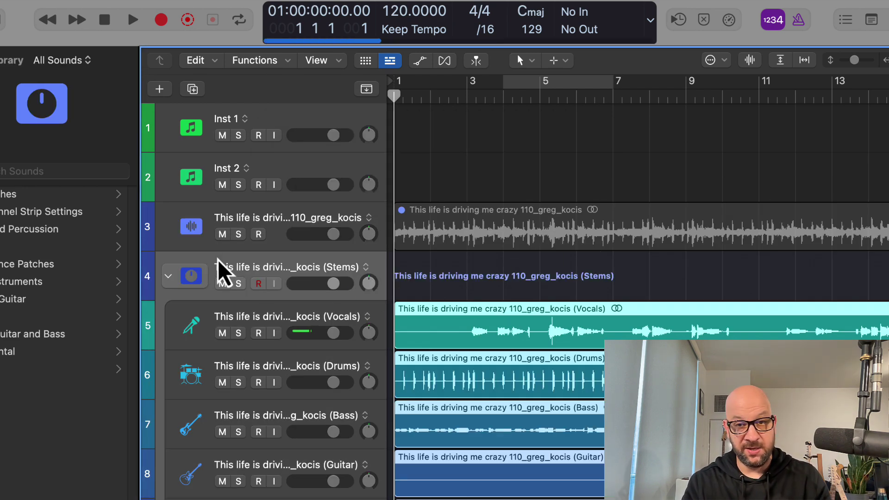
Step: Scroll the track list to view all six stem tracks in the Stems stack
{"action": "scroll", "coordinate": [198, 283], "scroll_direction": "down", "scroll_amount": 3}
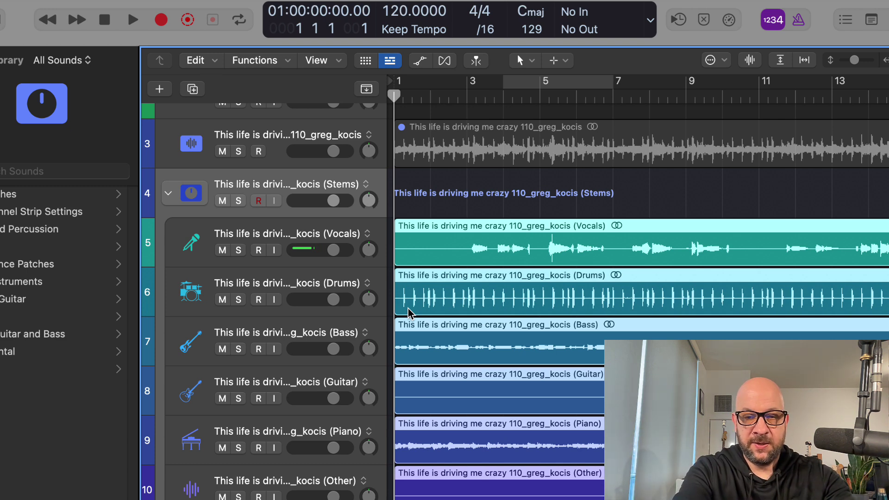
Step: Search tracks for 'vocal' and select the Vocals stem track
{"action": "key", "text": "alt+f"}
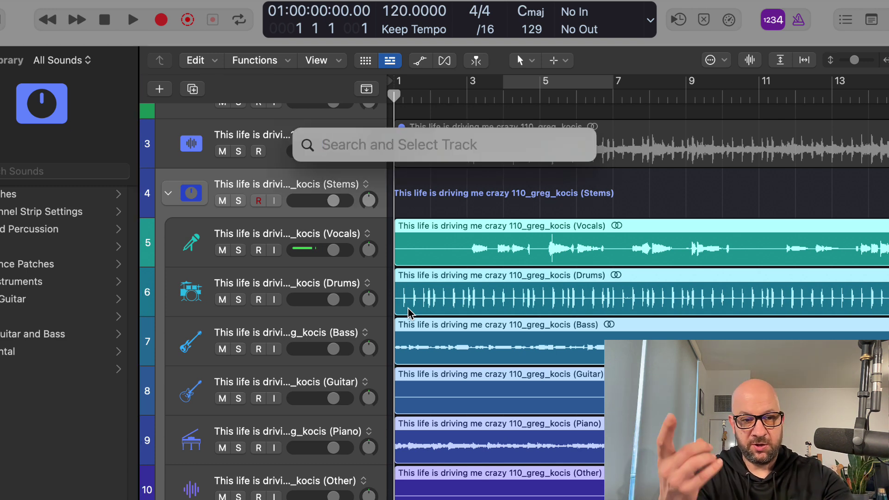
{"action": "type", "text": "voc"}
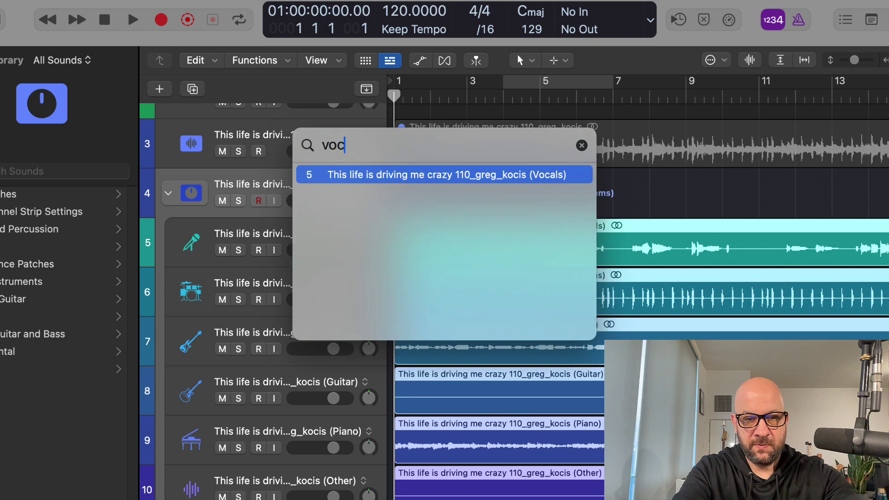
{"action": "type", "text": "al"}
{"action": "left_click", "coordinate": [452, 180]}
{"action": "key", "text": "Return"}
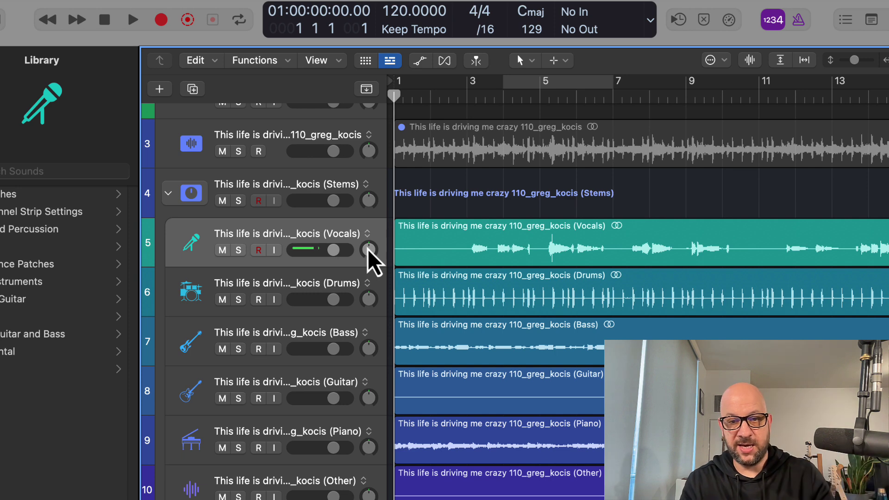
Step: Cycle bars 5 to 7 and play, soloing the Vocals stem, then the Drums stem, then stop
{"action": "left_click", "coordinate": [537, 84]}
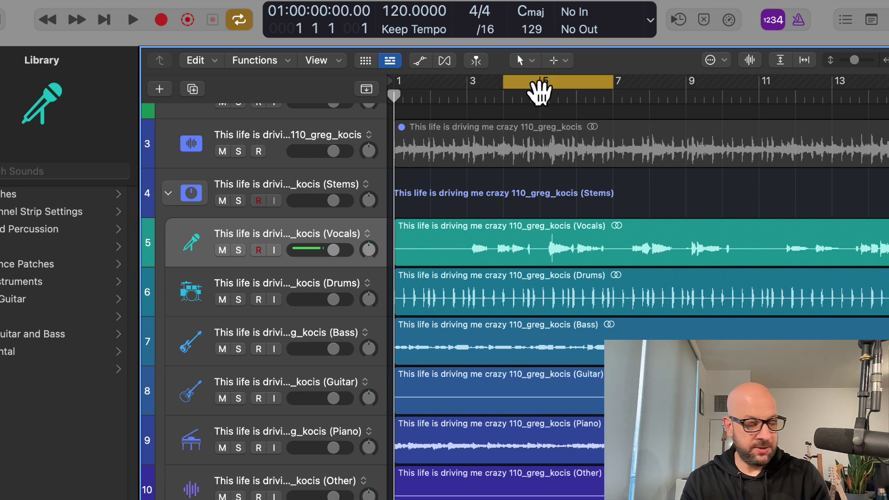
{"action": "key", "text": "super+f"}
{"action": "key", "text": "space"}
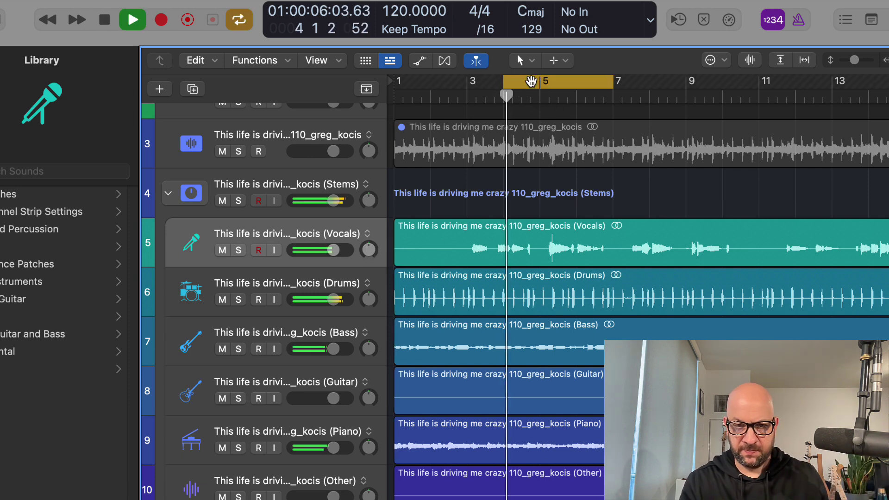
{"action": "left_click", "coordinate": [239, 249]}
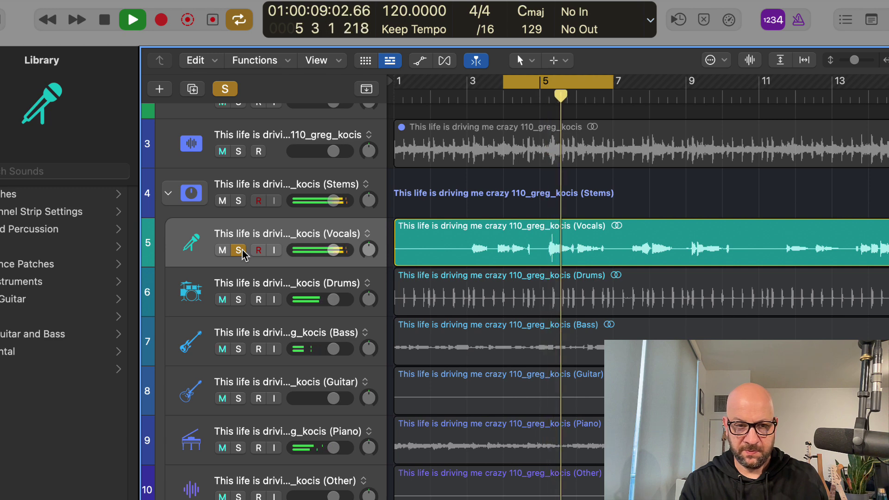
{"action": "left_click", "coordinate": [527, 85]}
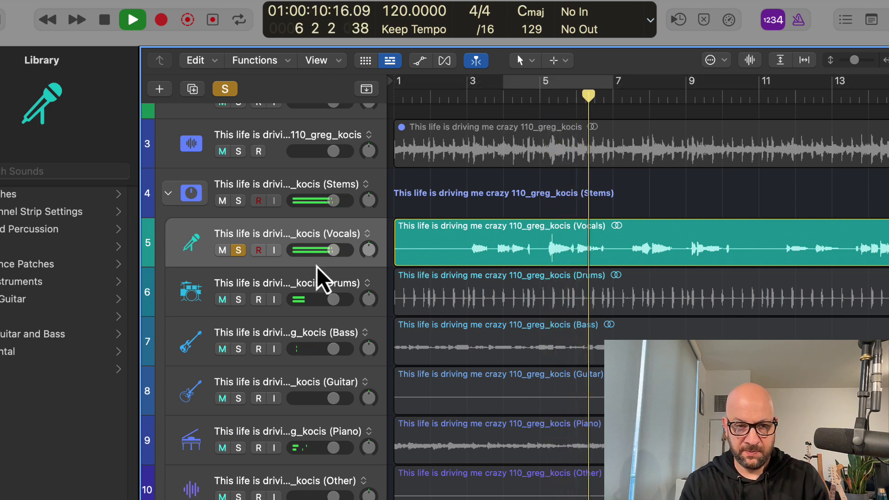
{"action": "left_click", "coordinate": [239, 250]}
{"action": "left_click", "coordinate": [238, 300]}
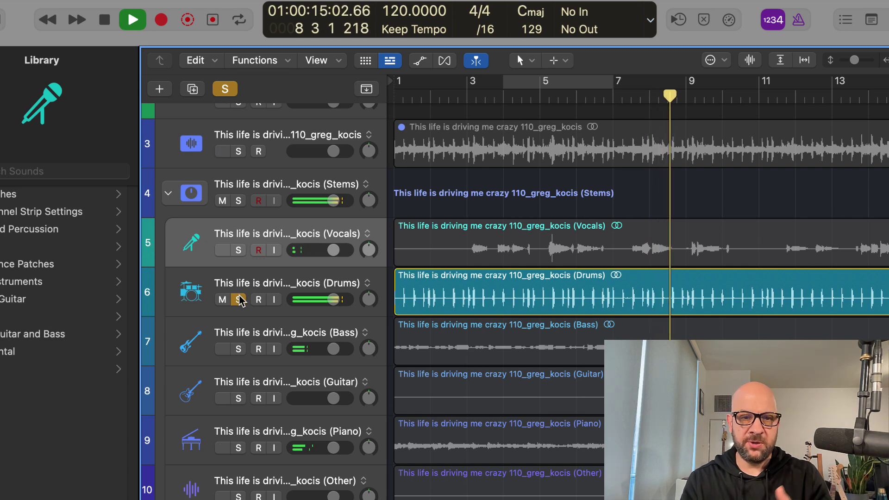
{"action": "left_click", "coordinate": [239, 300]}
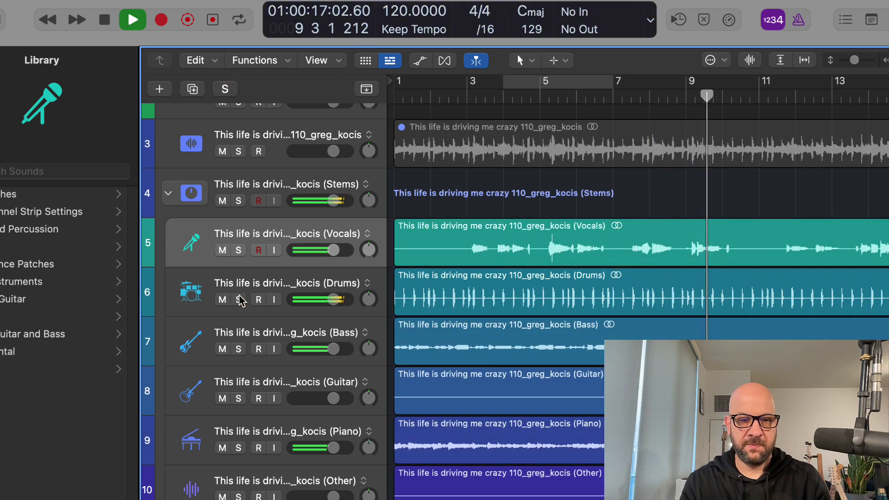
{"action": "key", "text": "space"}
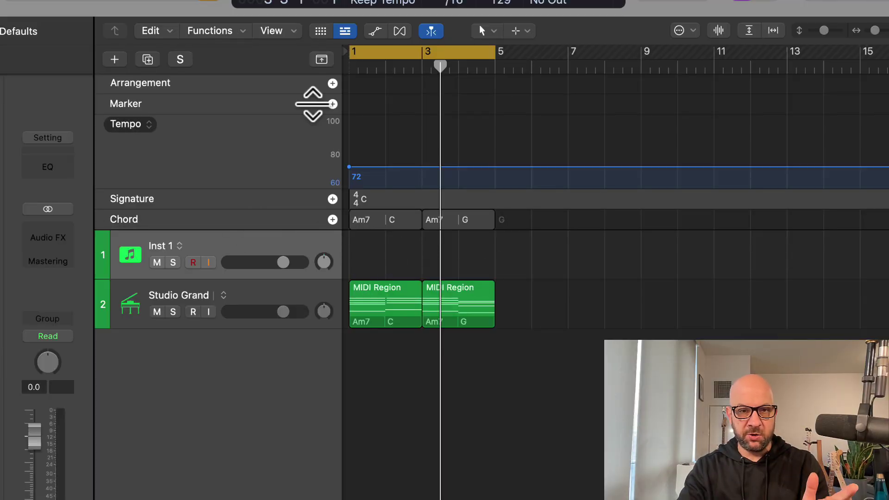
Step: Drag the Am7–G chords from bar 3 to bar 7 in the ruler, then restore global tracks
{"action": "left_click", "coordinate": [321, 59]}
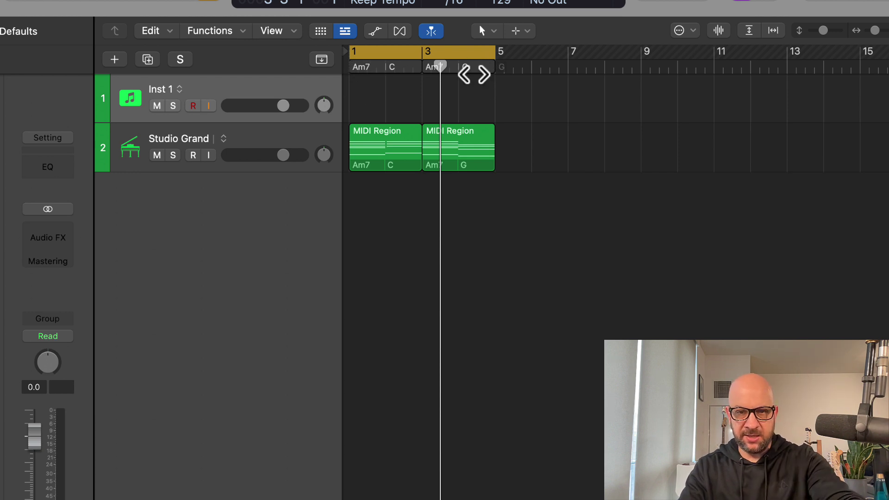
{"action": "left_click_drag", "start_coordinate": [474, 71], "coordinate": [614, 72]}
{"action": "left_click", "coordinate": [640, 222], "text": "super"}
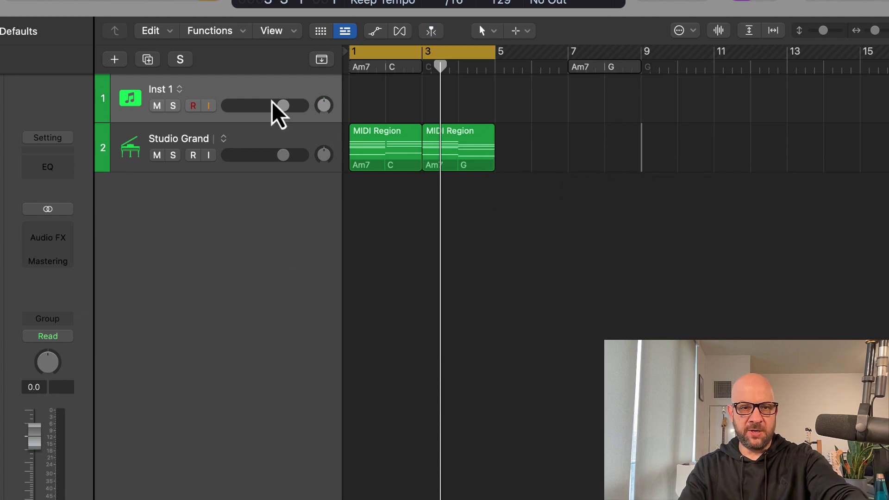
{"action": "left_click", "coordinate": [322, 59]}
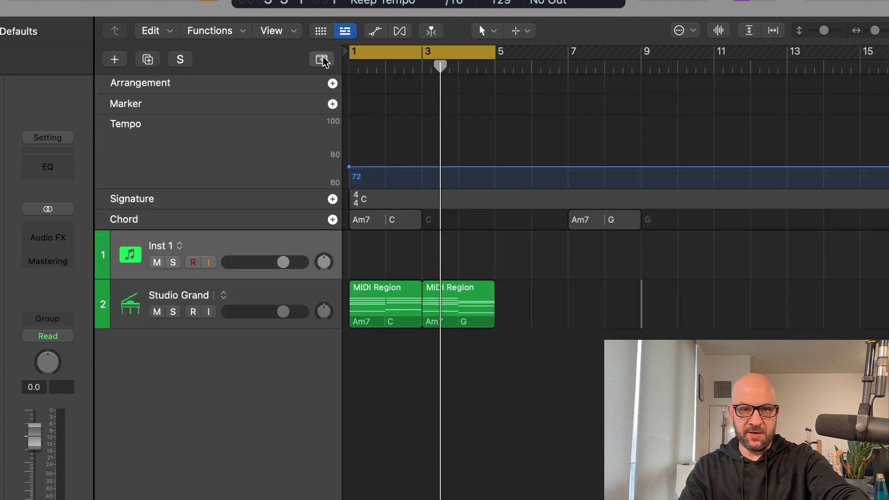
Step: Preview the Across Sand Dunes Synth and Desolate Space Arp loops, then hide the Mixer
{"action": "left_click", "coordinate": [321, 59]}
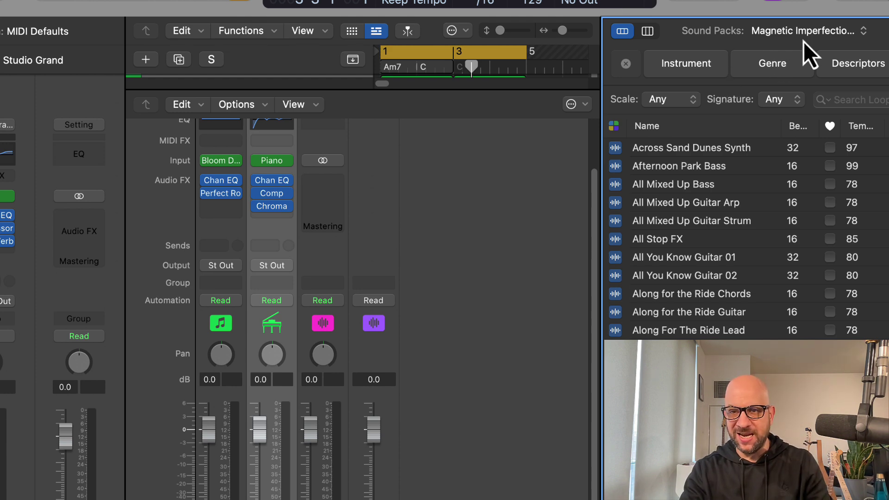
{"action": "left_click", "coordinate": [751, 149]}
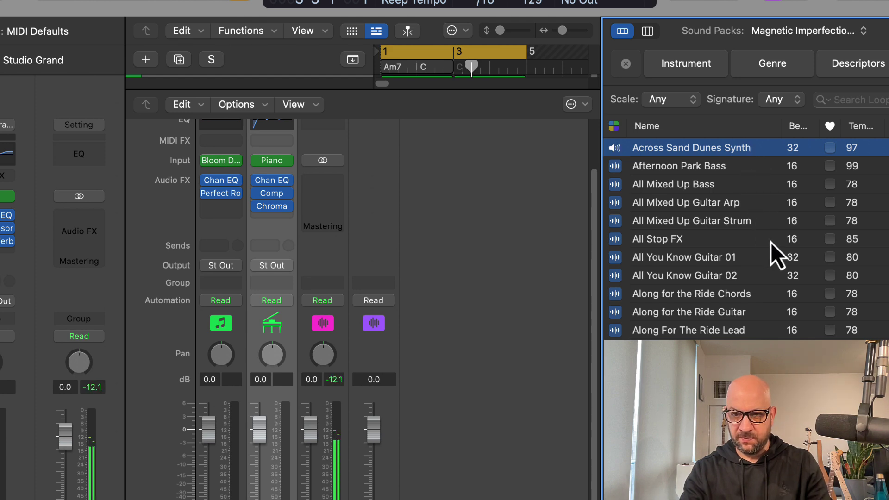
{"action": "scroll", "coordinate": [771, 243], "scroll_direction": "down", "scroll_amount": 15}
{"action": "scroll", "coordinate": [762, 241], "scroll_direction": "up", "scroll_amount": 5}
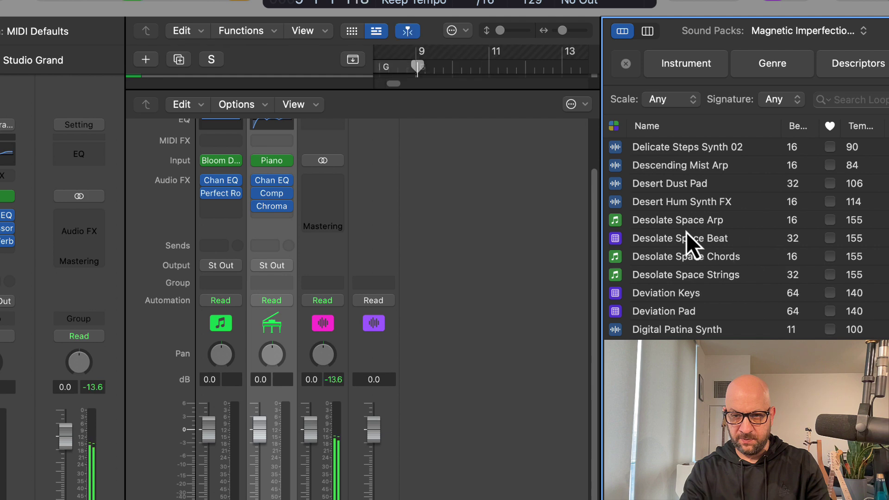
{"action": "left_click", "coordinate": [718, 221]}
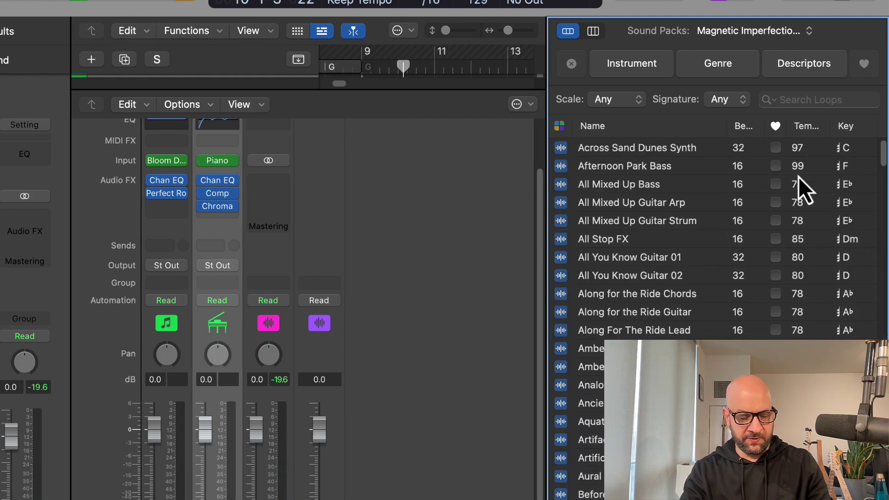
{"action": "key", "text": "x"}
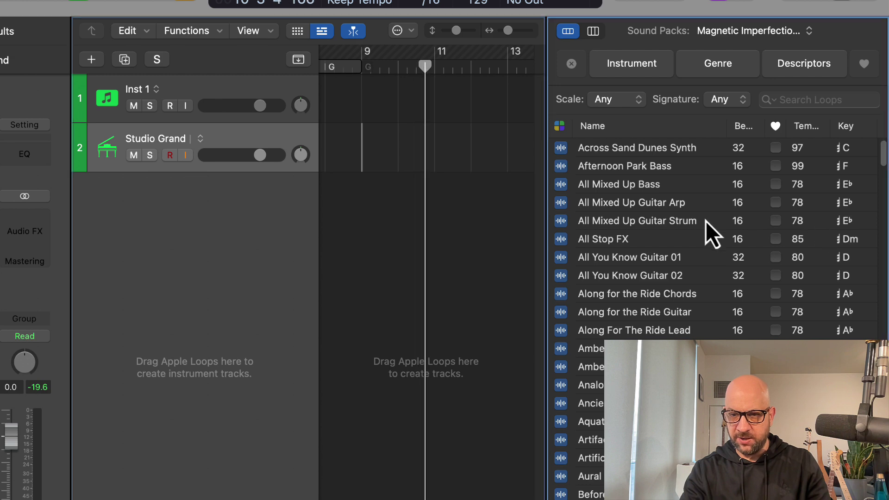
Step: Add the All Mixed Up Guitar Strum loop at bar 9, cycle bars 9–13 and play
{"action": "left_click", "coordinate": [644, 221]}
{"action": "left_click_drag", "start_coordinate": [643, 222], "coordinate": [368, 189]}
{"action": "left_click", "coordinate": [373, 50]}
{"action": "left_click_drag", "start_coordinate": [376, 52], "coordinate": [500, 67]}
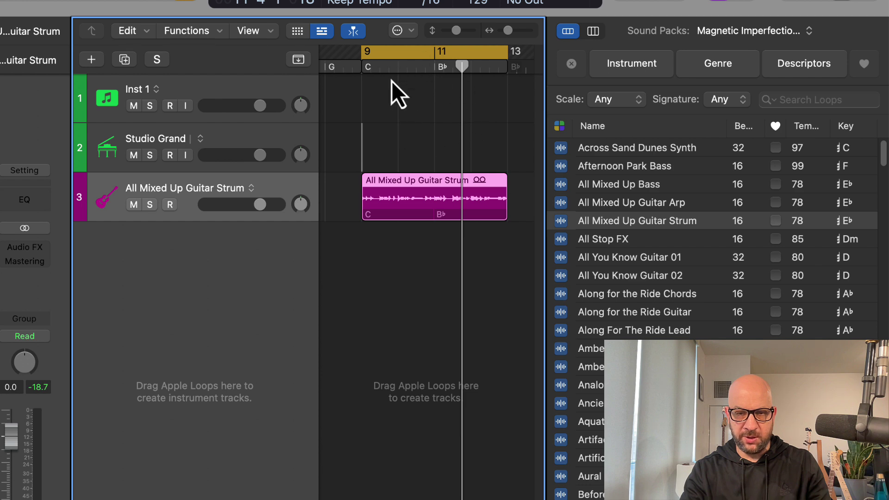
{"action": "key", "text": "space"}
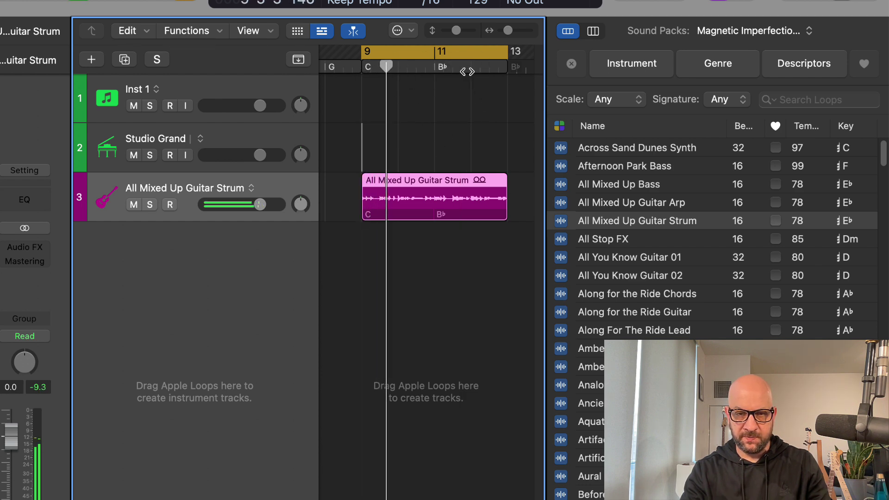
Step: Stop playback, switch to the Dancefloor Rush pack, and preview Affinity Bliss Arp 01 and Celestial Flow Piano Chords
{"action": "key", "text": "space"}
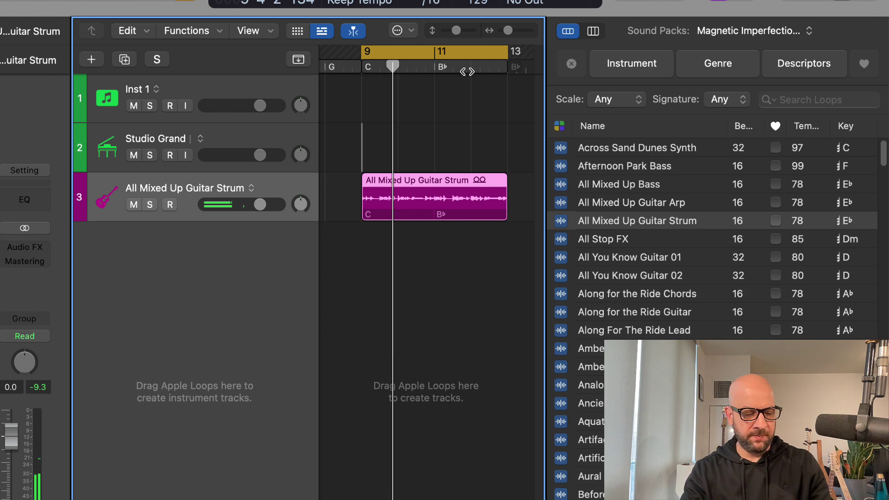
{"action": "left_click", "coordinate": [759, 31]}
{"action": "left_click", "coordinate": [765, 69]}
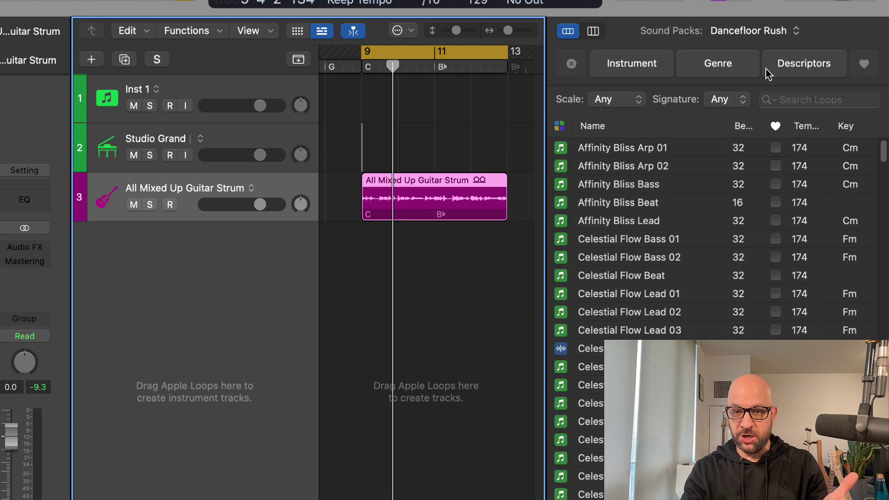
{"action": "left_click", "coordinate": [641, 148]}
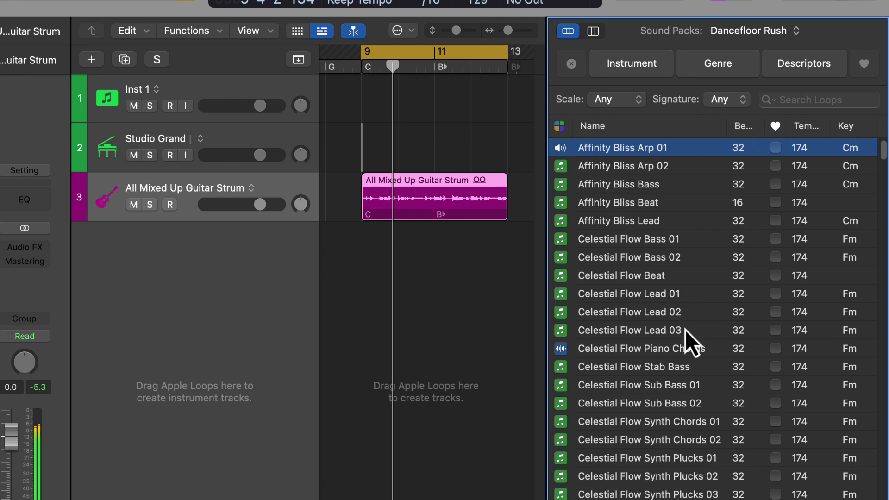
{"action": "left_click", "coordinate": [696, 351]}
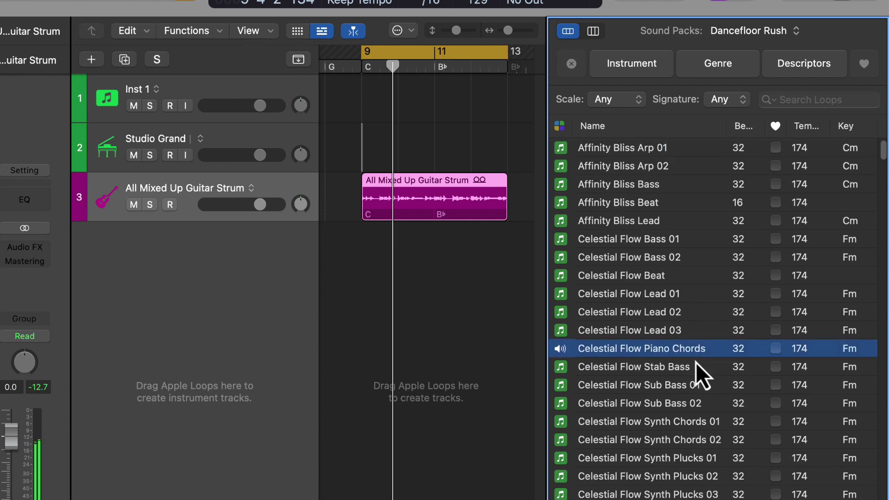
Step: Preview the Cosmic Craze Piano 03, Blue Metal Lead and Broken Bonds Lead loops
{"action": "scroll", "coordinate": [696, 369], "scroll_direction": "down", "scroll_amount": 15}
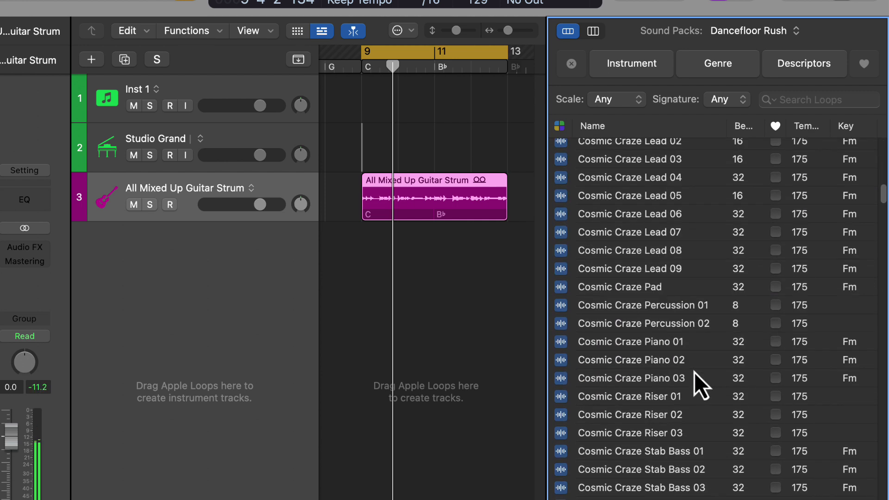
{"action": "left_click", "coordinate": [692, 381]}
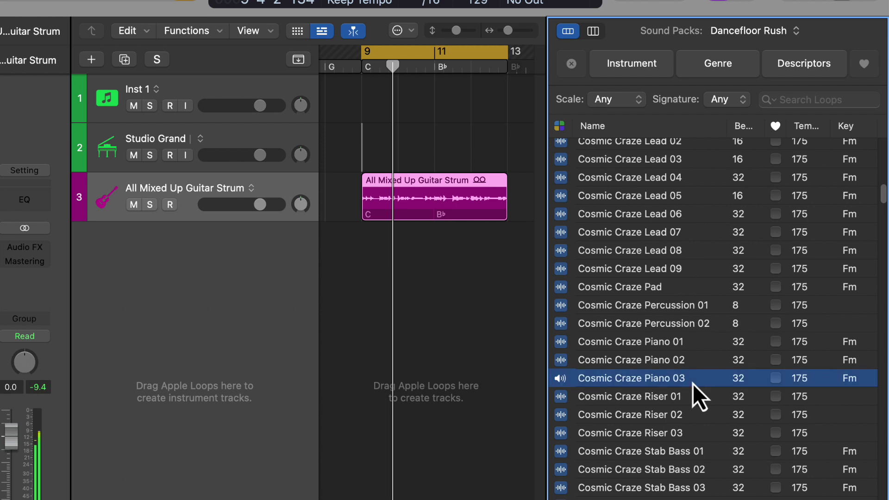
{"action": "scroll", "coordinate": [688, 378], "scroll_direction": "down", "scroll_amount": 5}
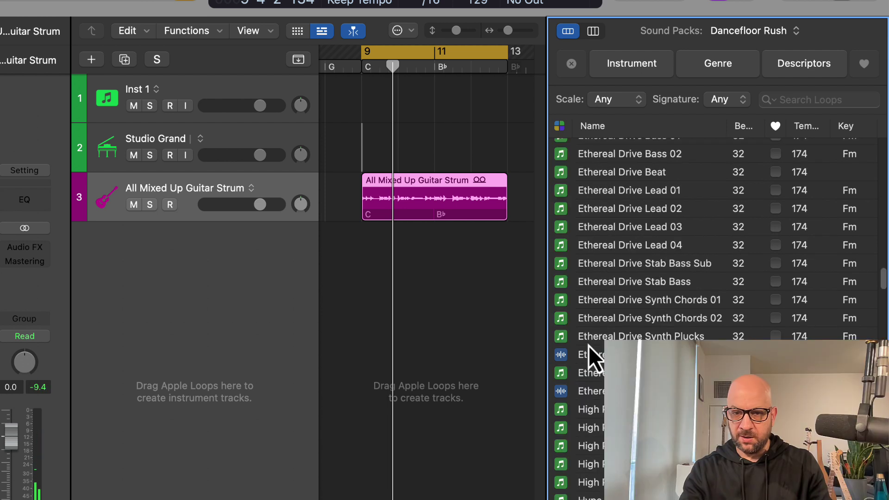
{"action": "scroll", "coordinate": [588, 346], "scroll_direction": "down", "scroll_amount": 1}
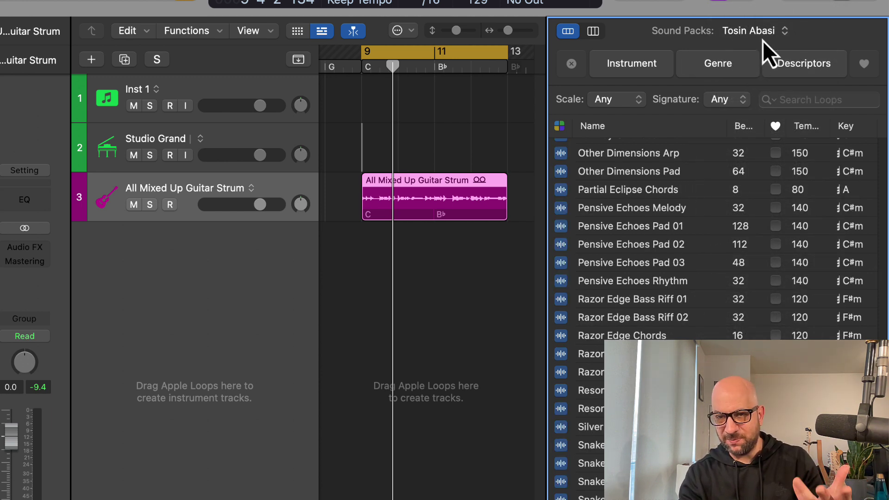
{"action": "left_click", "coordinate": [670, 440]}
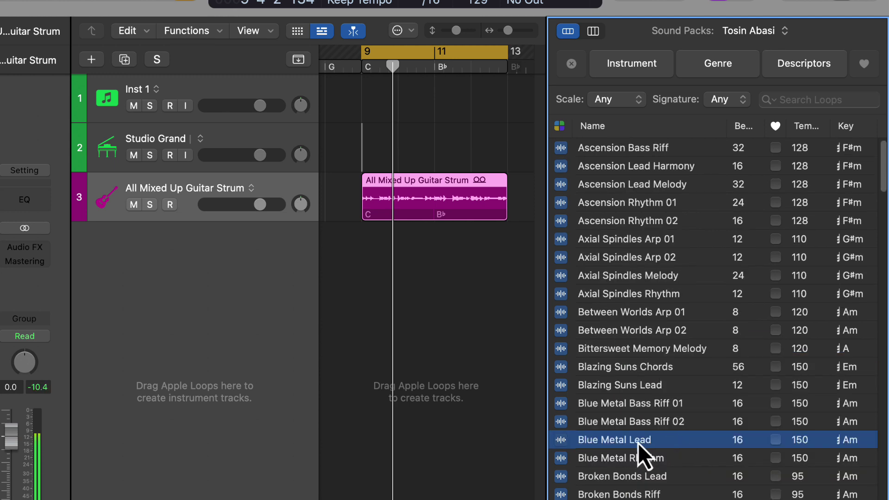
{"action": "left_click", "coordinate": [651, 480]}
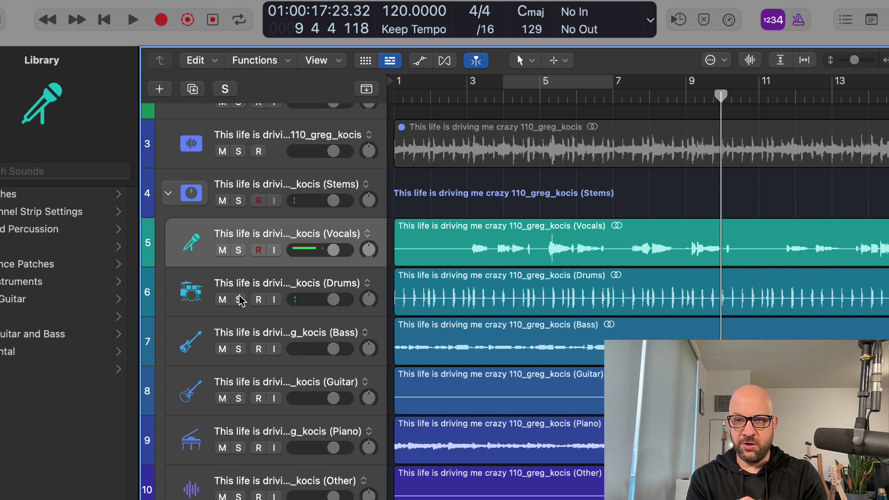
Step: Show the Notes panel with the blank Project notes for the stems session
{"action": "left_click", "coordinate": [869, 23]}
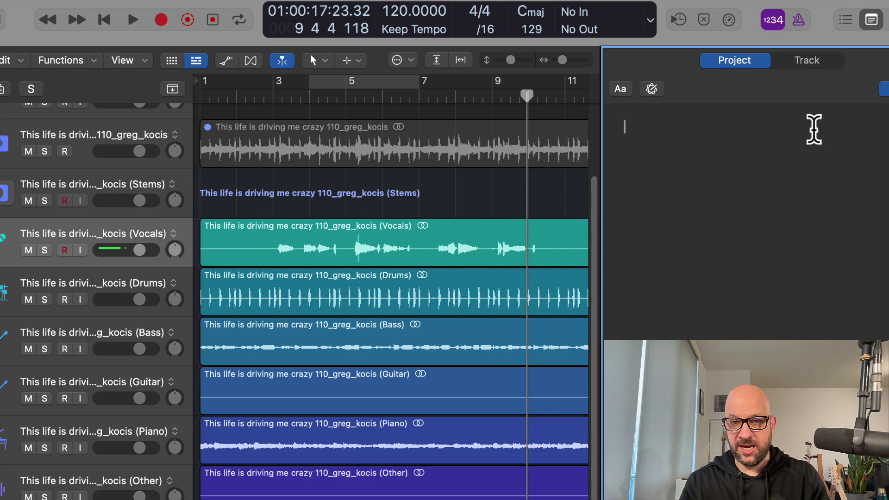
Step: Have ChatGPT answer 'give me a lofi chord progresion' and copy its Am7–D9–Gmaj7–Cmaj7 response
{"action": "left_click", "coordinate": [653, 89]}
{"action": "type", "text": "give me a lofi chord progresi"}
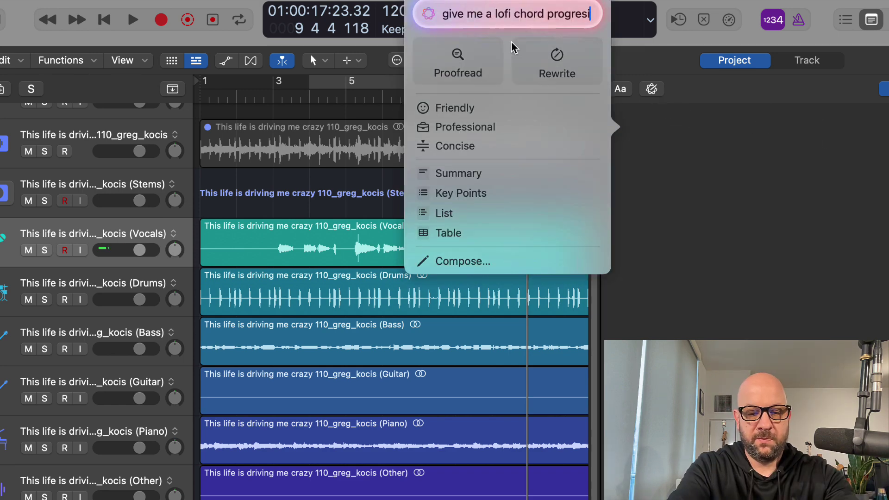
{"action": "type", "text": "on"}
{"action": "key", "text": "Return"}
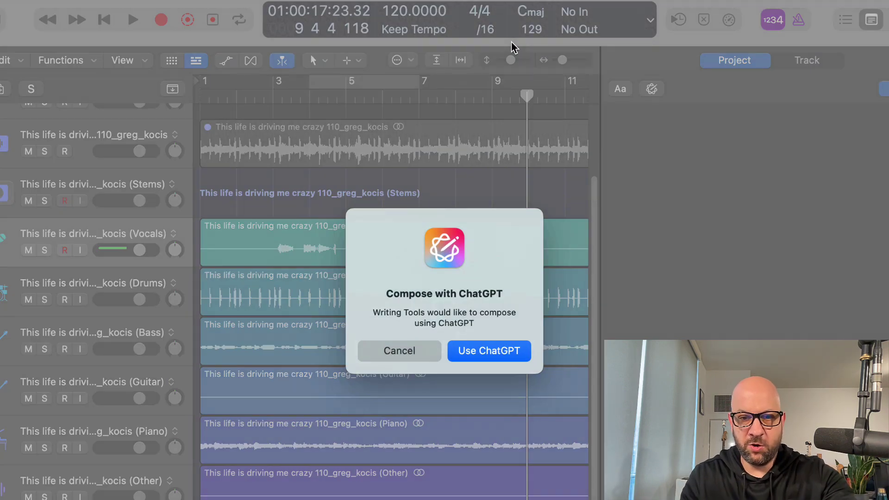
{"action": "left_click", "coordinate": [482, 358]}
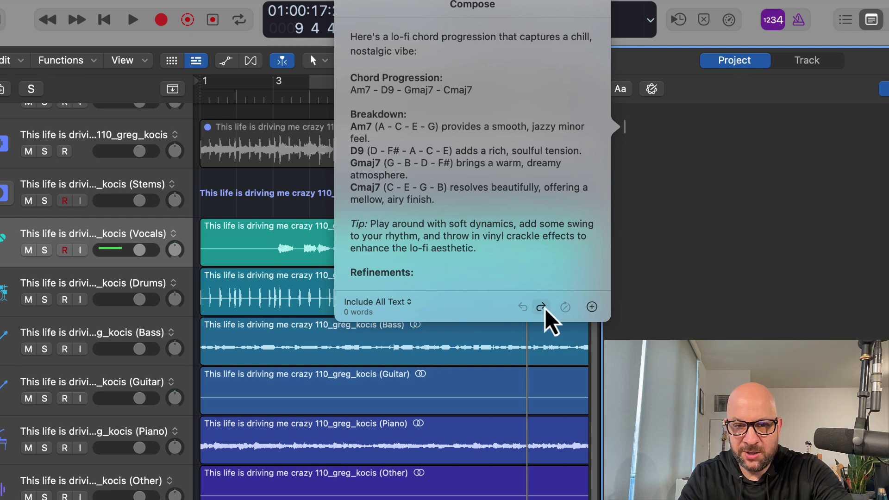
{"action": "left_click", "coordinate": [546, 256]}
{"action": "key", "text": "super+a"}
Step: Paste the copied progression into the empty Project notes and select the 'Breakdown:' heading
{"action": "key", "text": "super+c"}
{"action": "left_click", "coordinate": [811, 167]}
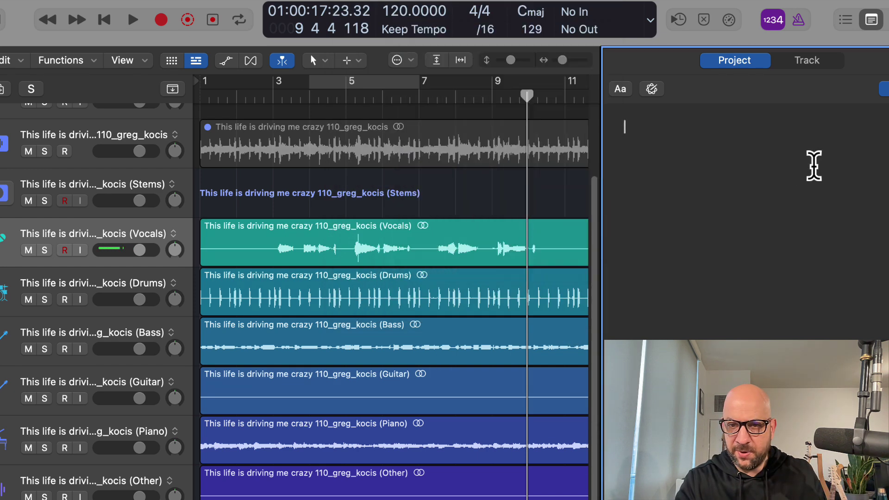
{"action": "key", "text": "super+v"}
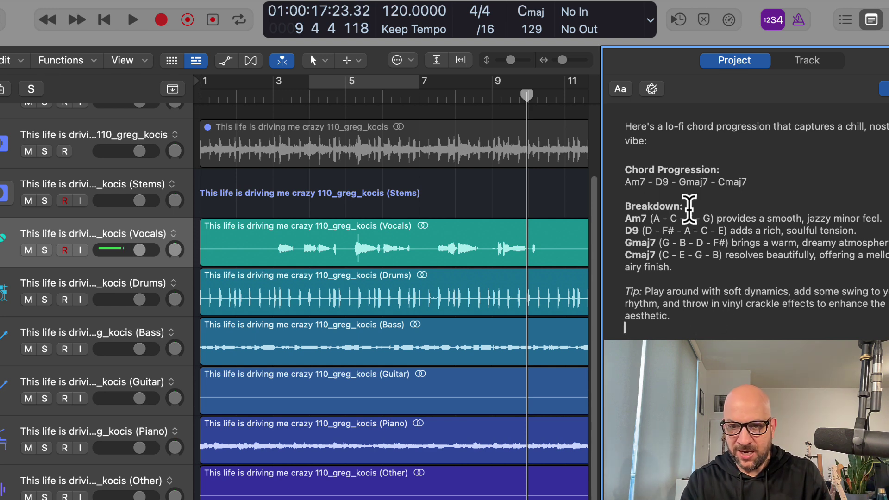
{"action": "left_click_drag", "start_coordinate": [689, 209], "coordinate": [625, 204]}
Step: Bring up Writing Tools for the selected 'Breakdown:' heading in the notes
{"action": "left_click", "coordinate": [651, 88]}
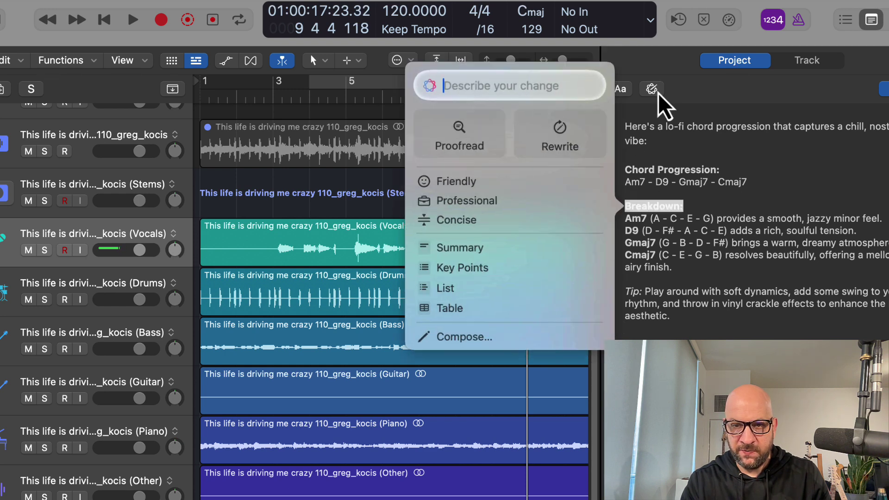